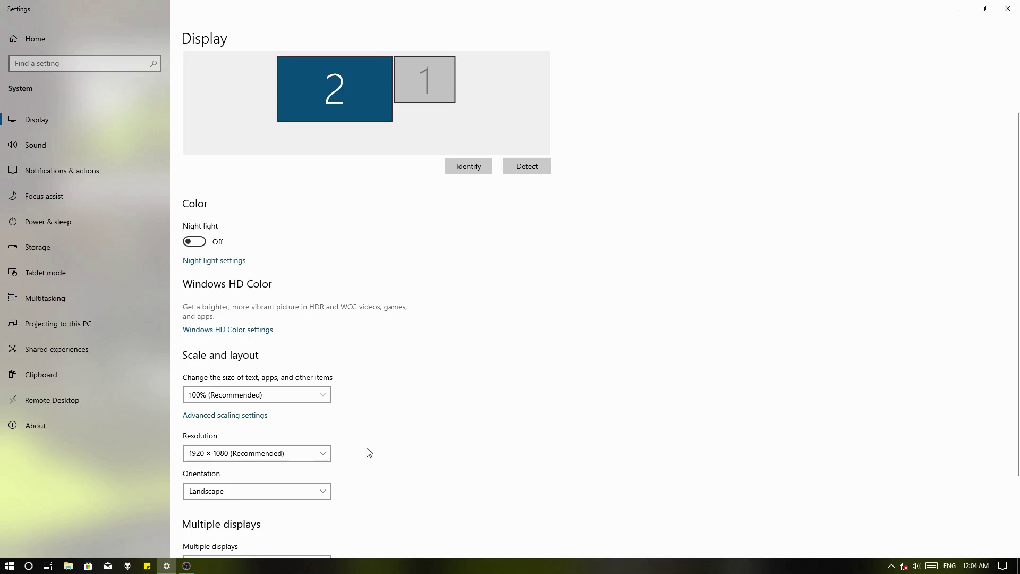
Look at the resolutions offered for display 2 under Scale and layout, without changing the current one.
scroll(280, 439, down, 2)
click(290, 338)
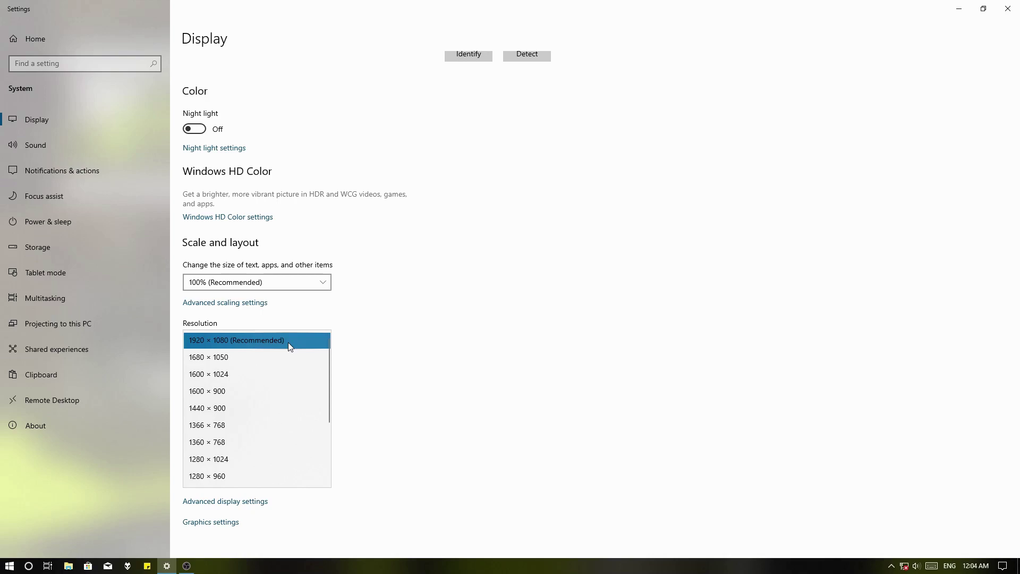
click(344, 323)
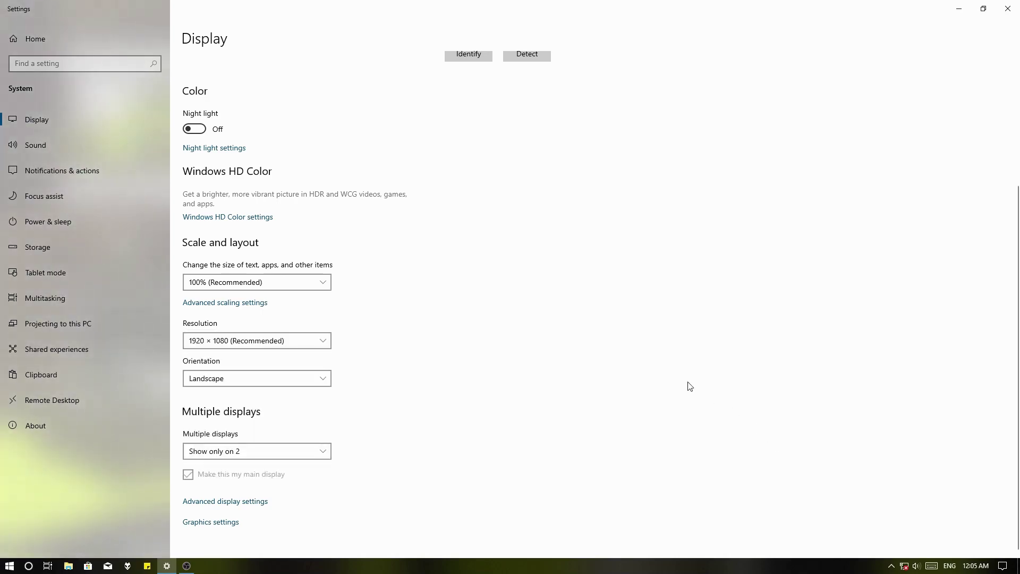
Minimize the Settings window and open NVIDIA Control Panel from the desktop.
click(892, 566)
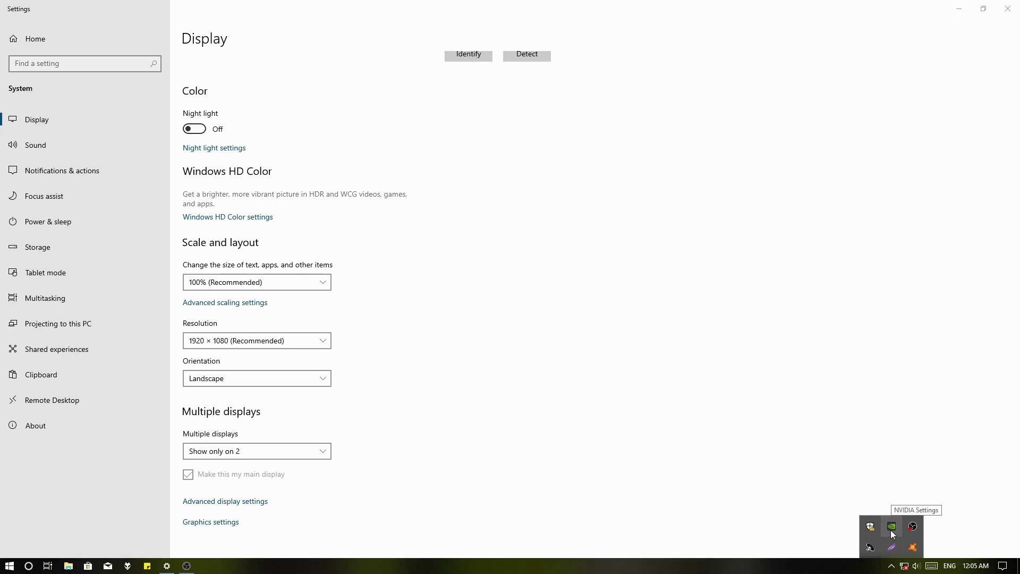
right_click(891, 531)
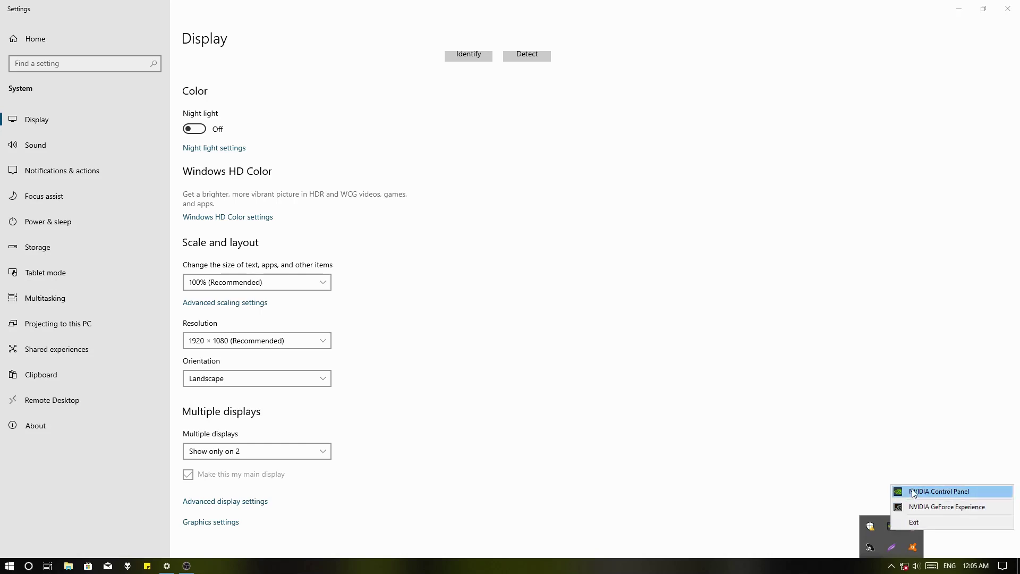
click(959, 8)
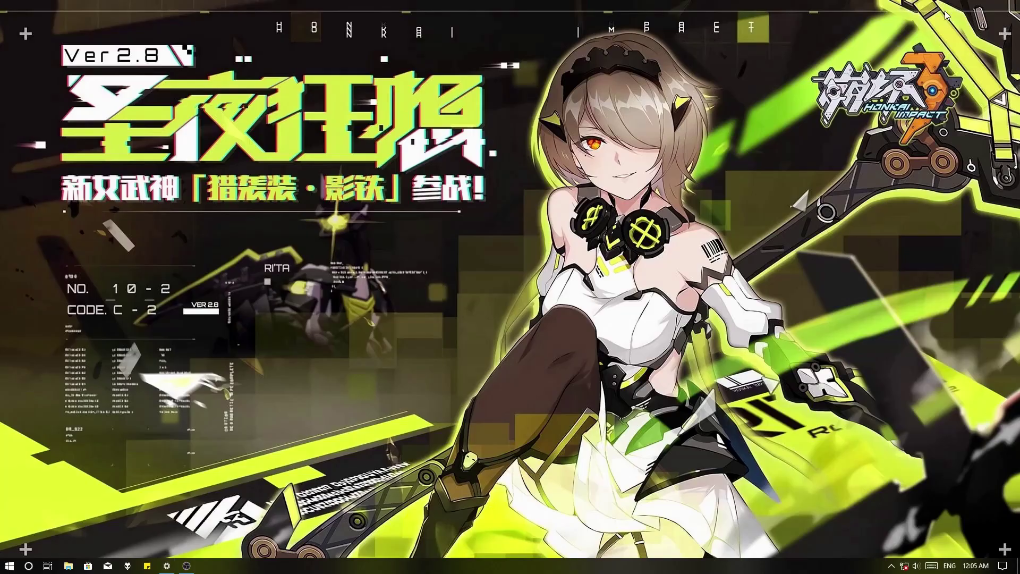
right_click(581, 293)
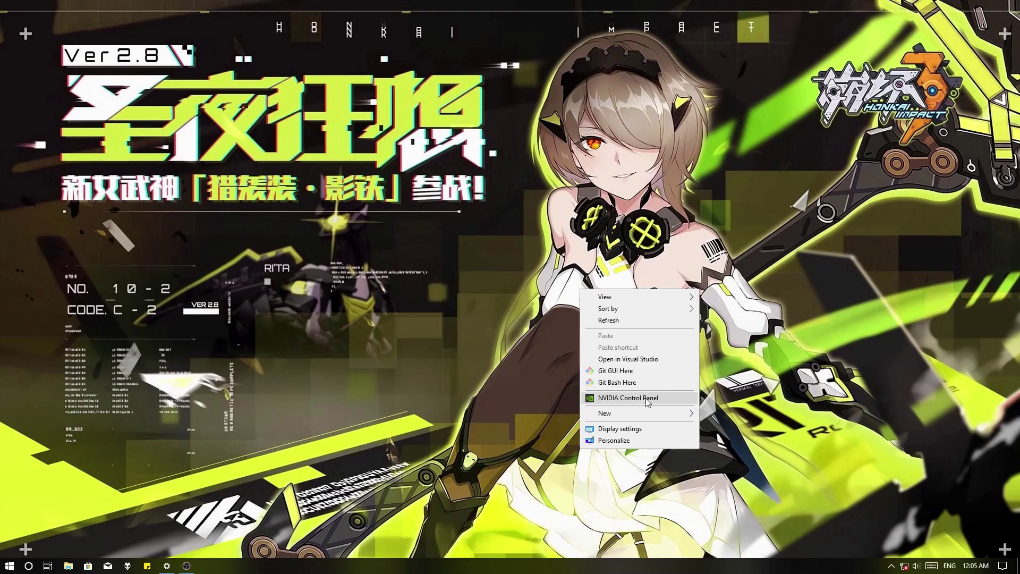
right_click(579, 288)
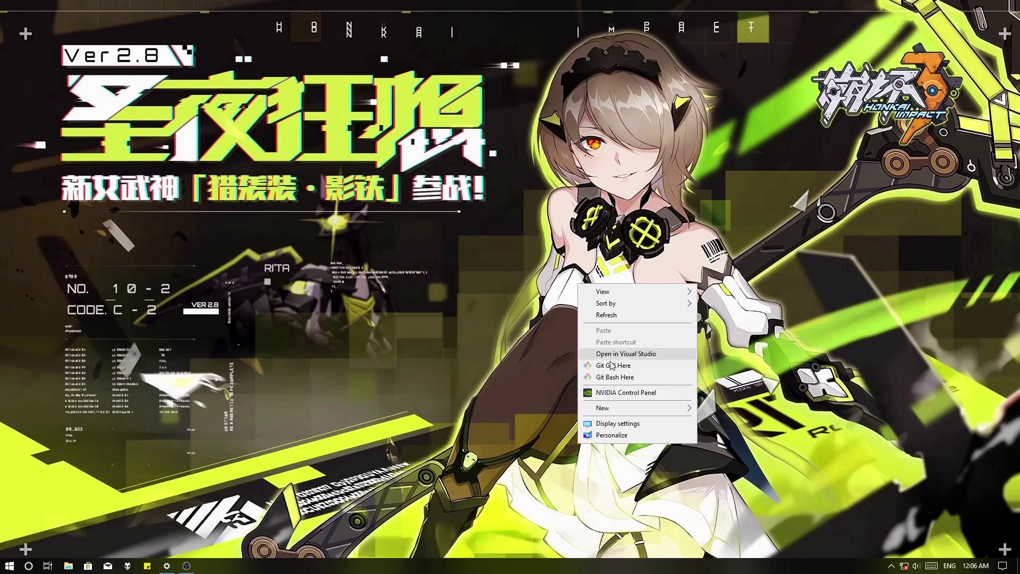
click(618, 393)
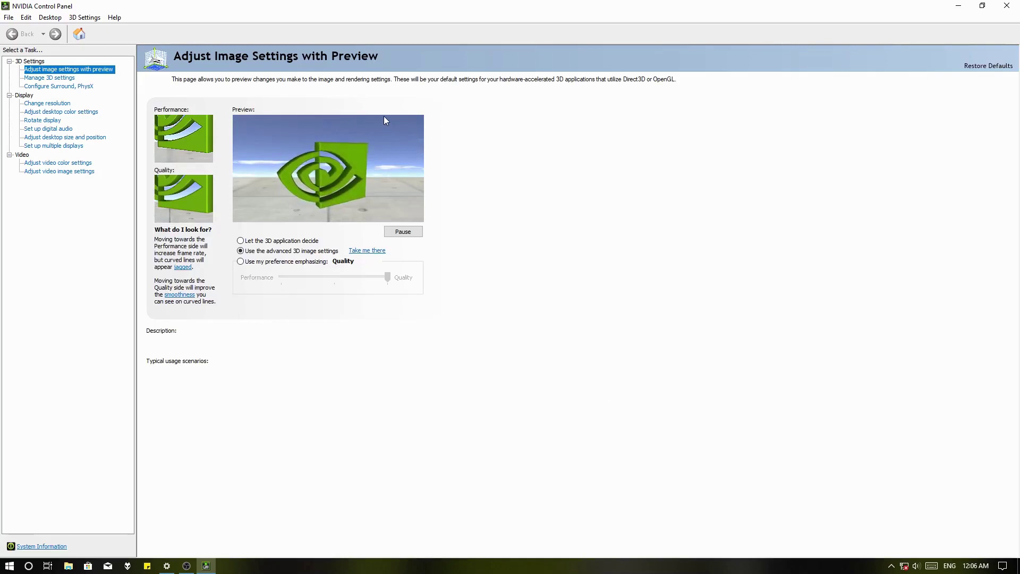
In the global 3D settings, set DSR - Factors to 4.00x (native resolution) and apply the change.
click(57, 80)
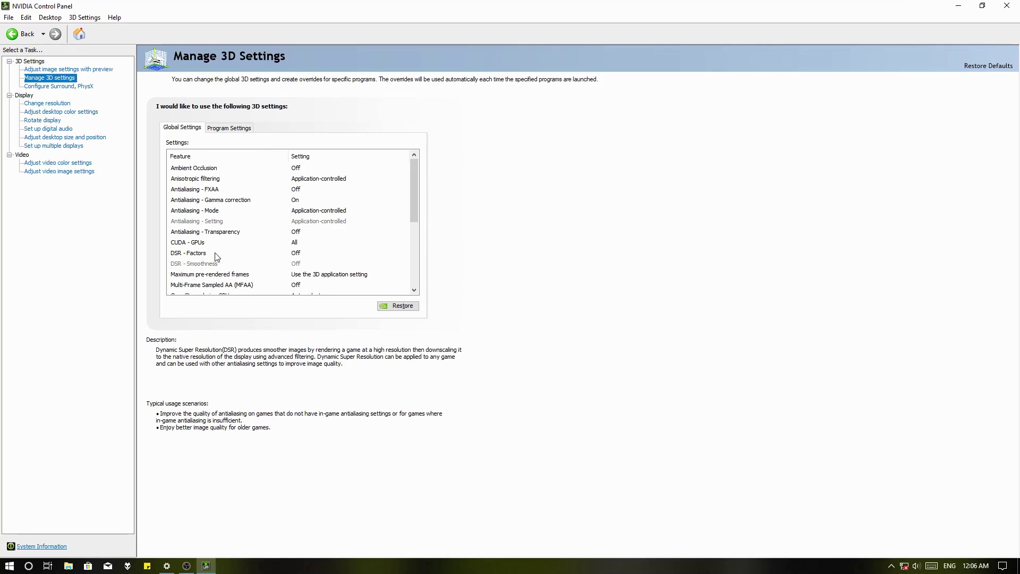
click(304, 257)
click(304, 256)
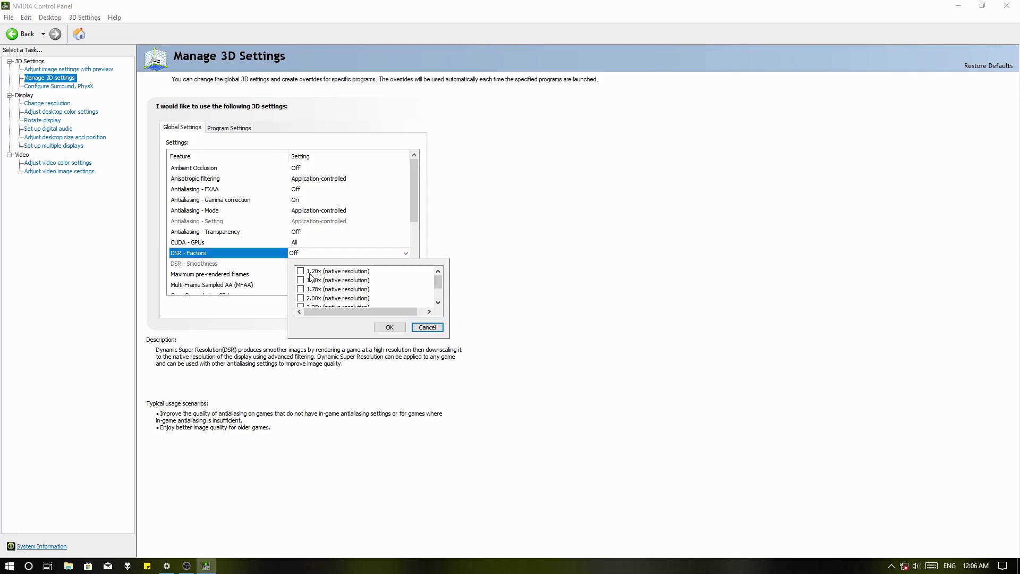
scroll(315, 277, down, 1)
scroll(306, 301, up, 1)
scroll(307, 301, down, 1)
click(390, 327)
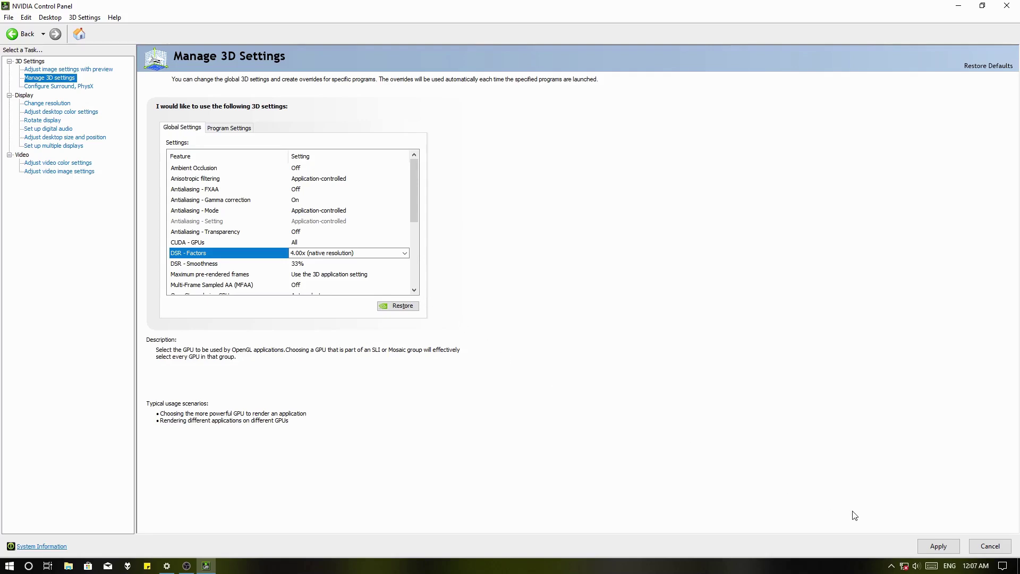
click(928, 545)
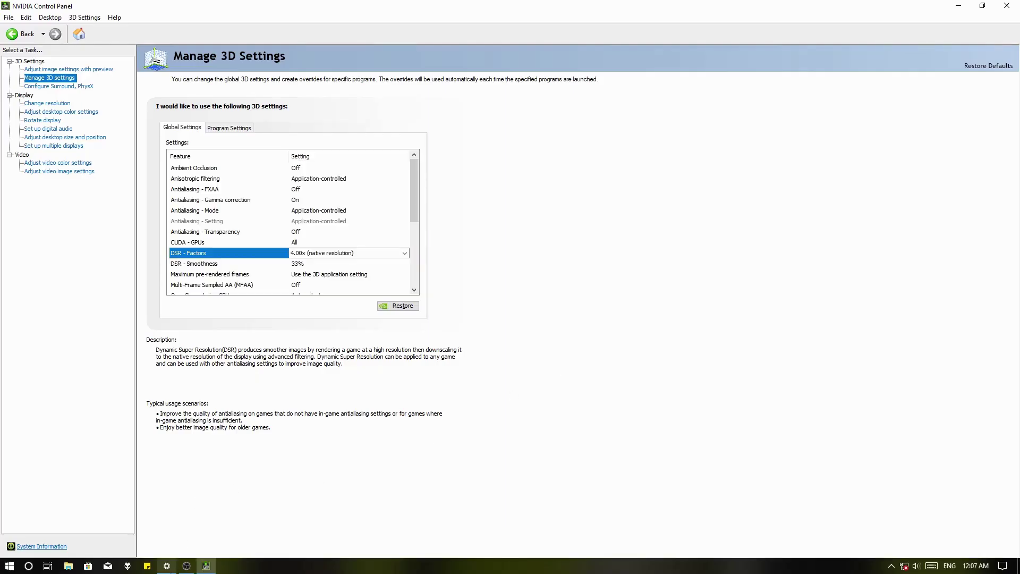
Switch to Windows Settings, check the list of available resolutions, and reload the Display page to refresh it.
click(166, 565)
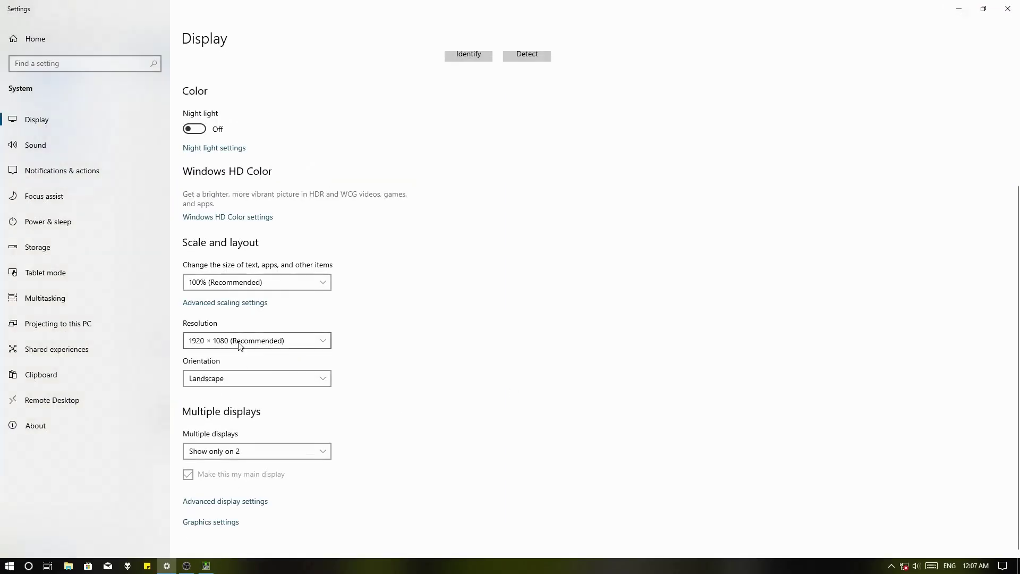
click(268, 344)
scroll(250, 362, down, 2)
scroll(250, 359, up, 2)
click(346, 312)
click(206, 566)
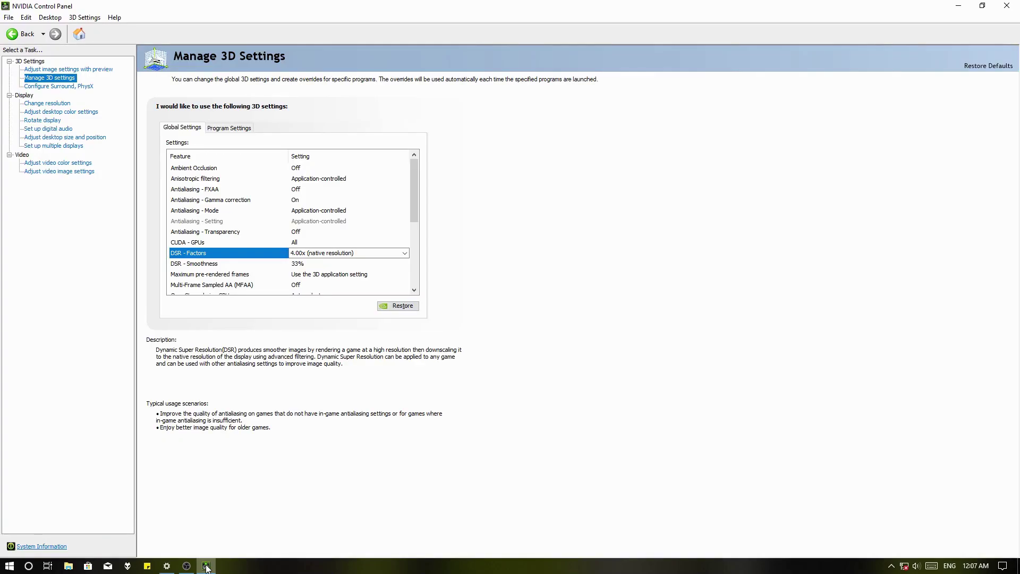
click(206, 567)
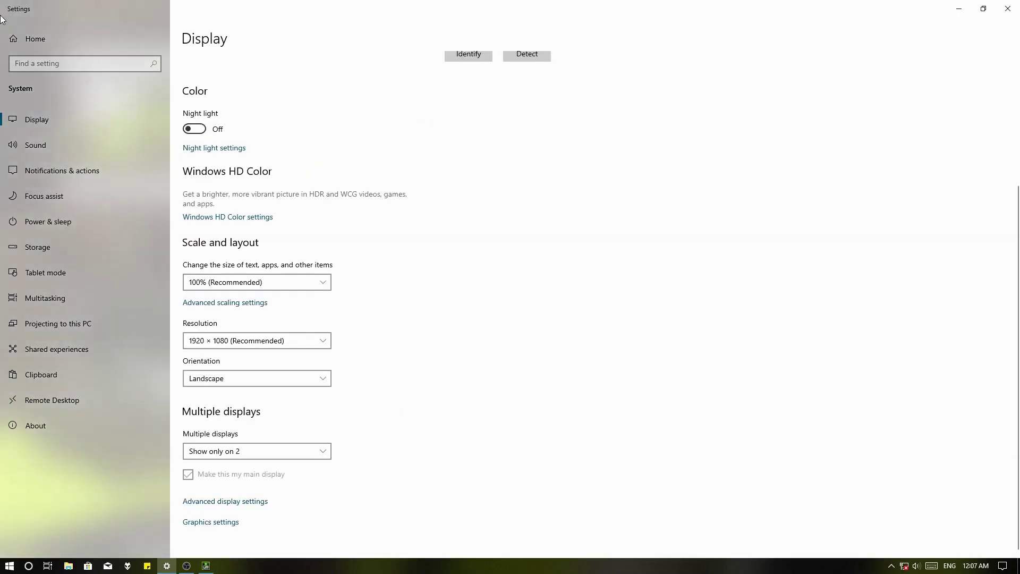
click(48, 145)
click(53, 119)
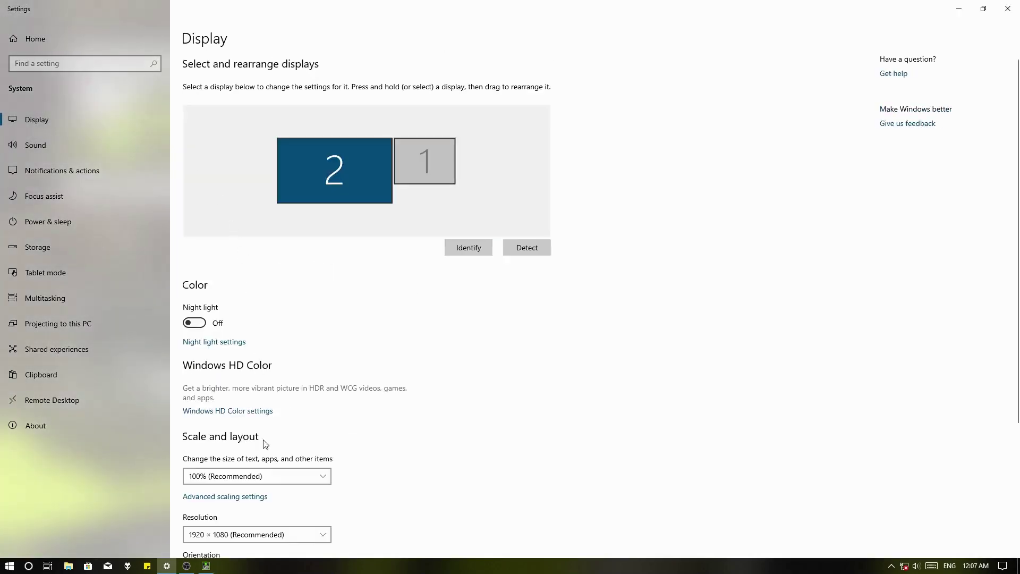
Try the 3840 × 2160 display resolution, and return to 1920 × 1080, keeping that display setting.
click(256, 534)
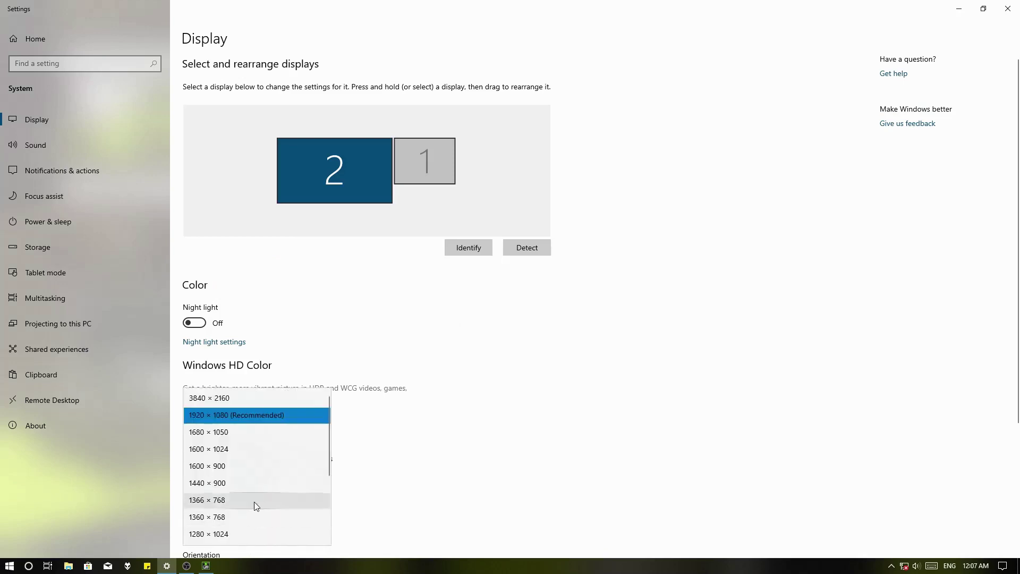
click(241, 399)
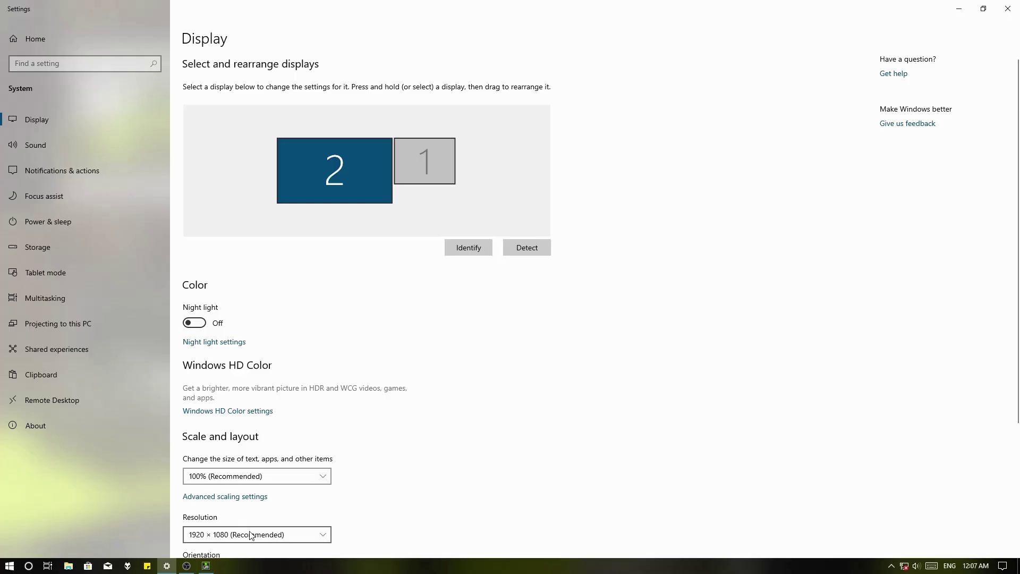
click(250, 537)
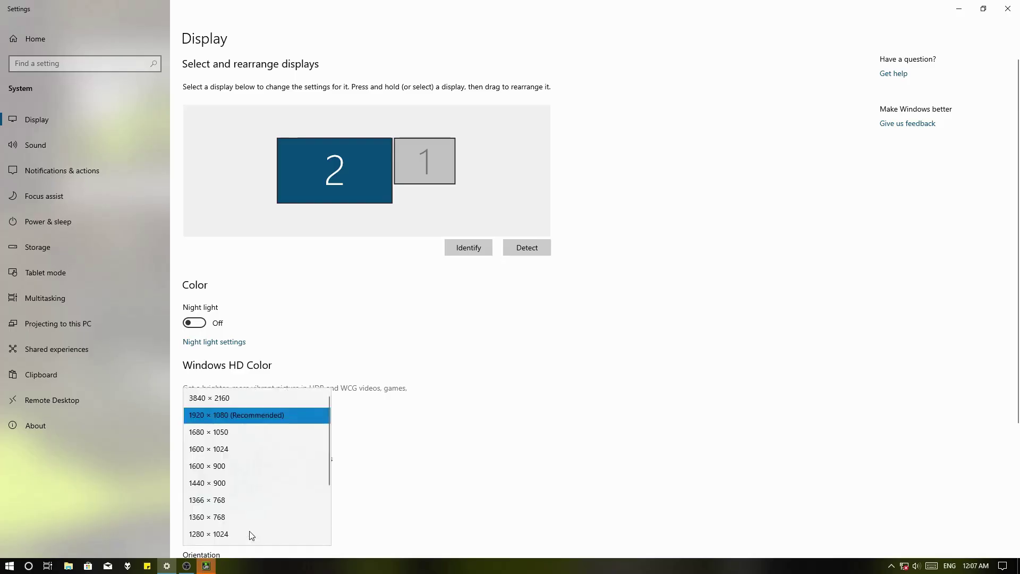
click(234, 403)
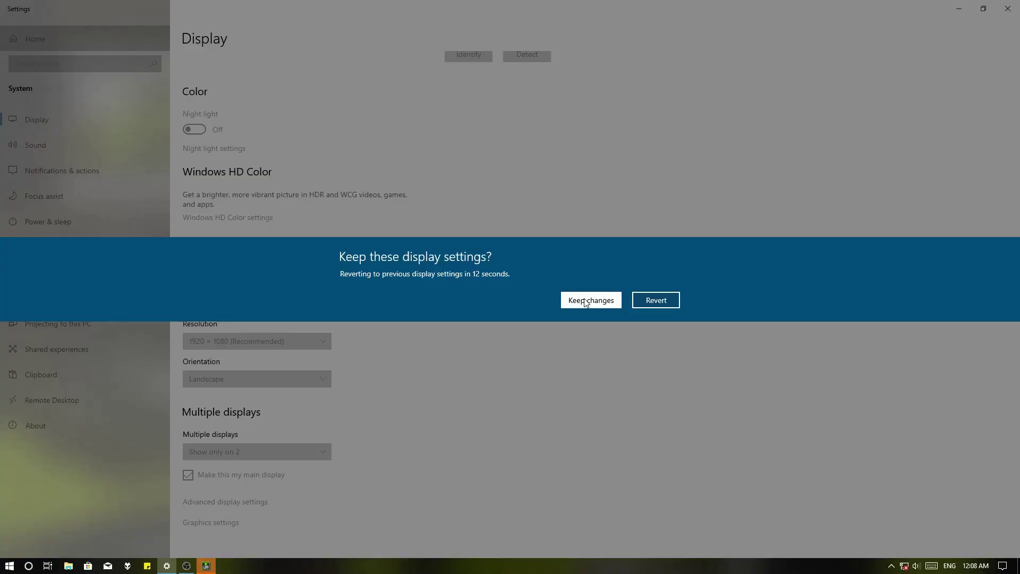
click(576, 299)
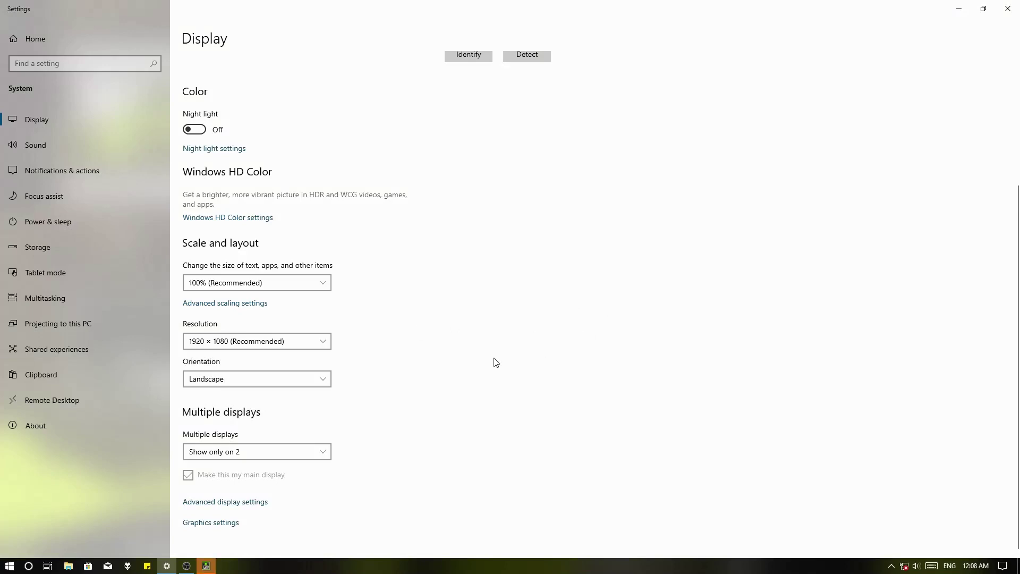
Switch to NVIDIA Control Panel and turn DSR - Factors off by clearing the 4.00x (native resolution) factor.
click(208, 565)
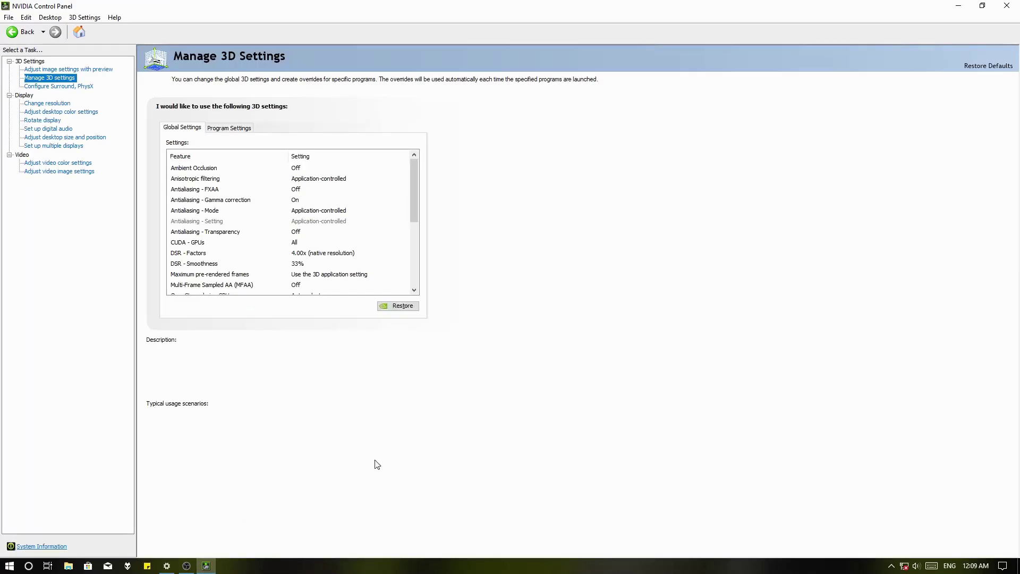
click(320, 254)
click(320, 254)
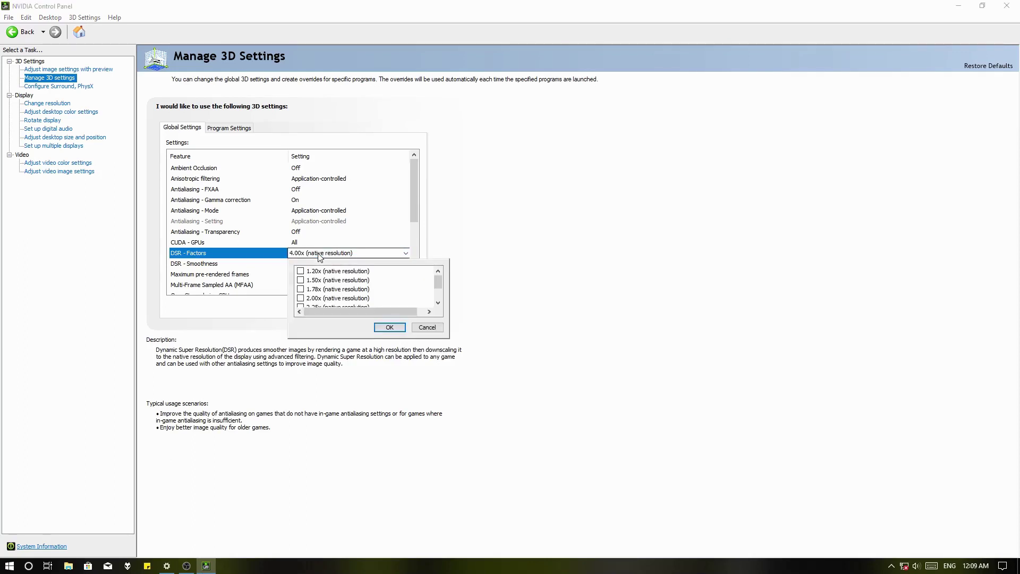
scroll(378, 292, down, 1)
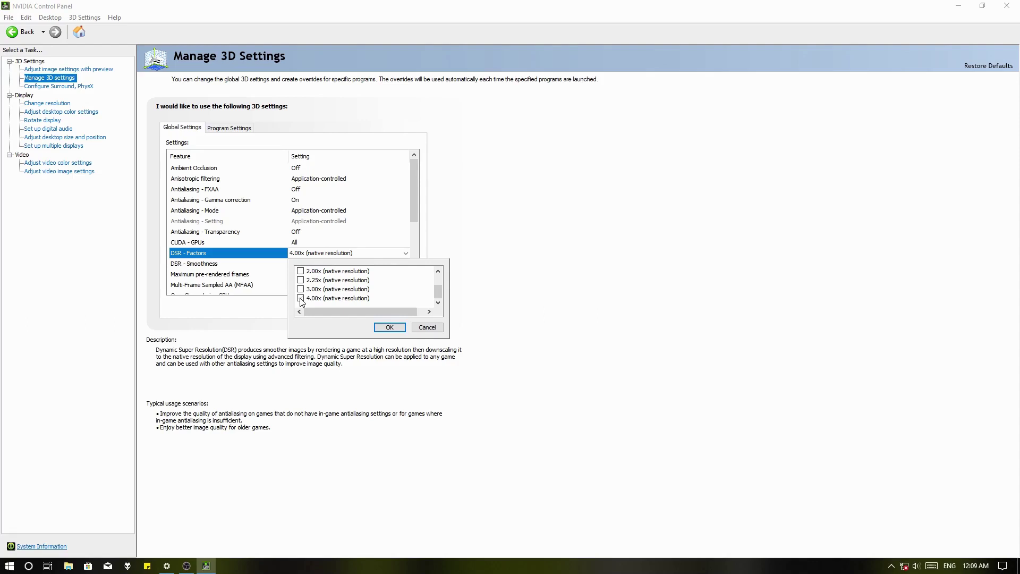
click(388, 328)
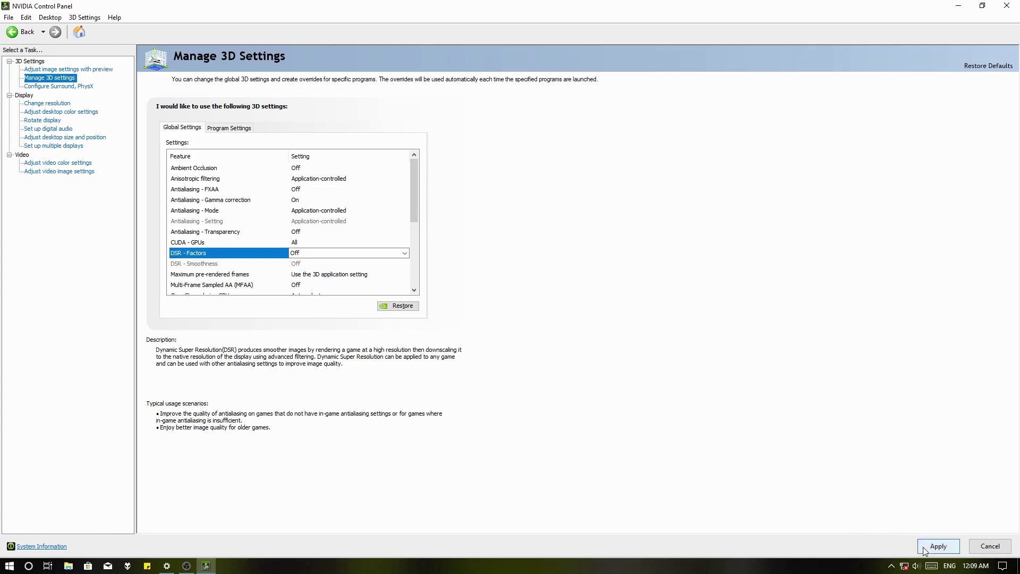